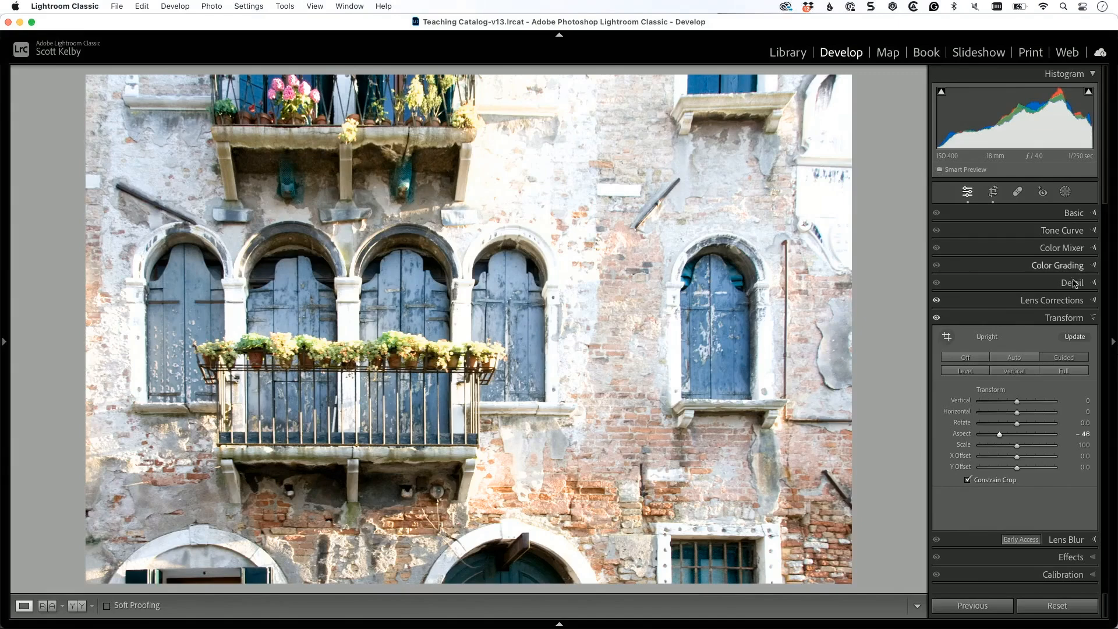
Step: Reset the photo's develop adjustments and enable lens profile corrections using the Nikon lens make
{"action": "left_click", "coordinate": [1064, 318]}
{"action": "left_click", "coordinate": [1064, 607]}
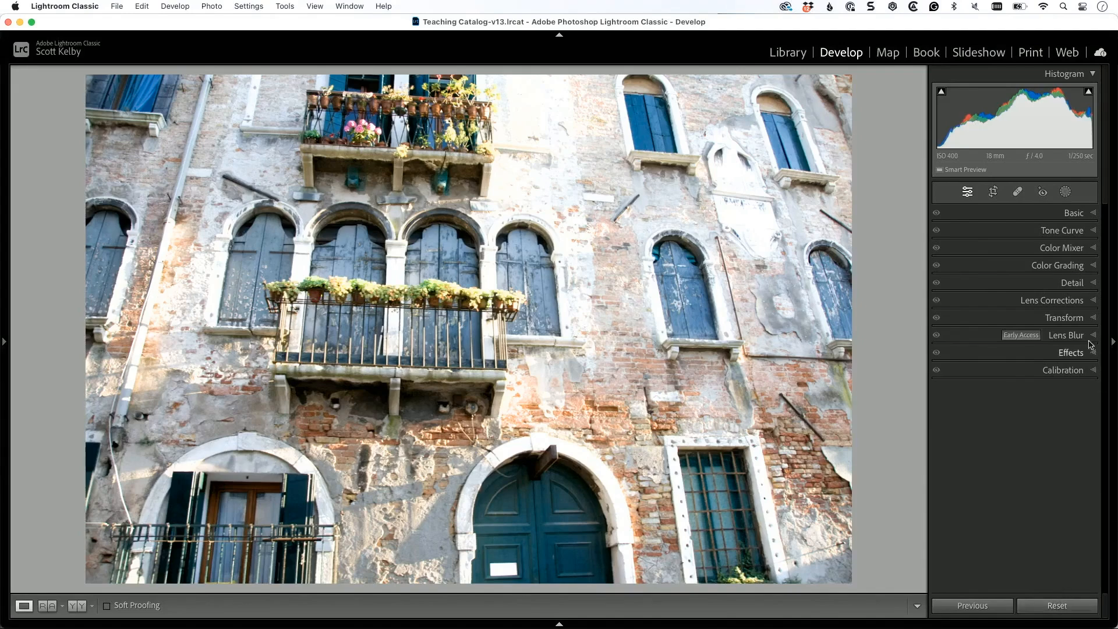
{"action": "left_click", "coordinate": [1076, 303]}
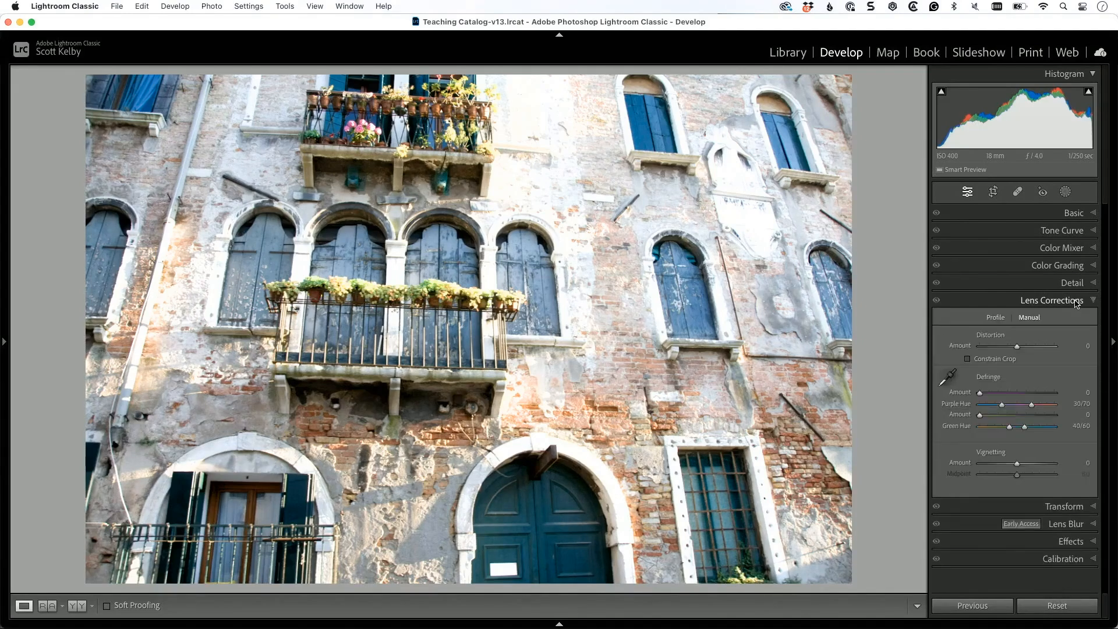
{"action": "left_click", "coordinate": [996, 318]}
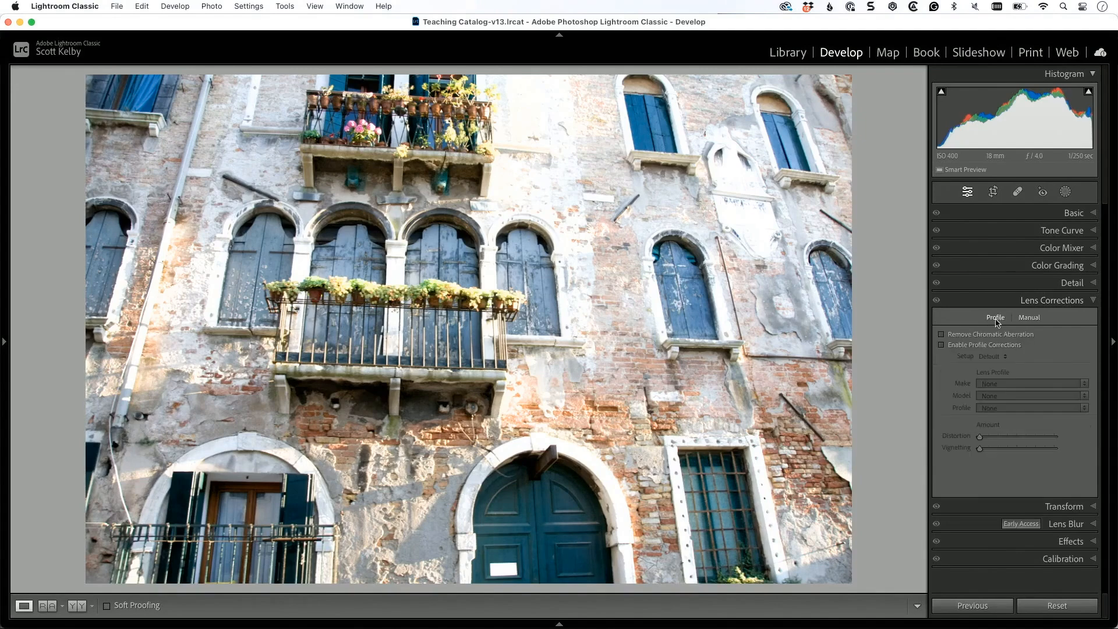
{"action": "left_click", "coordinate": [942, 346]}
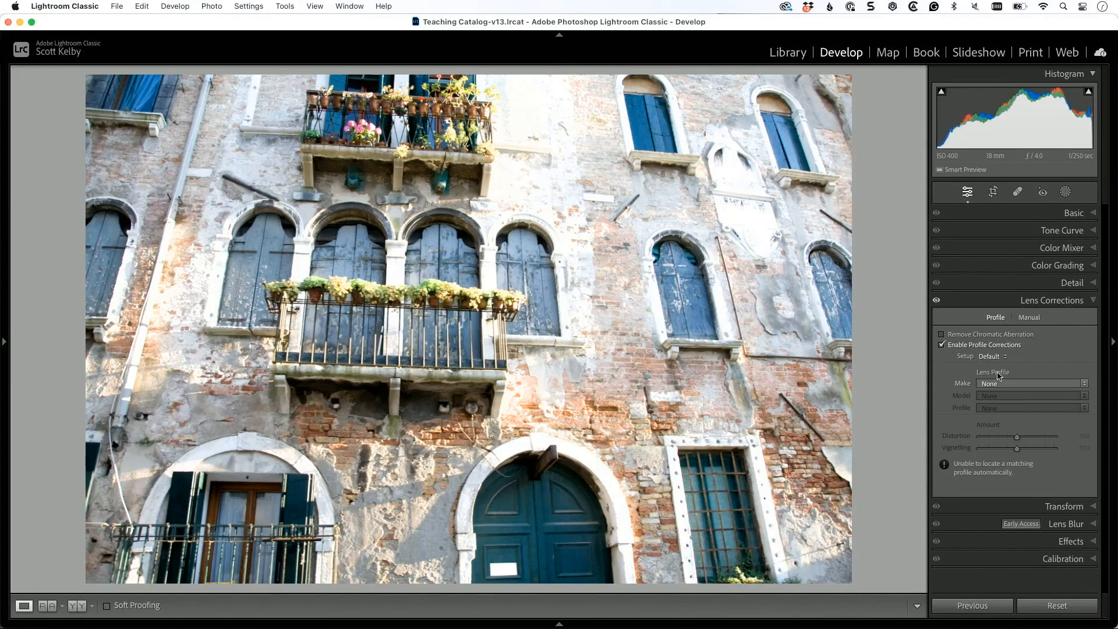
{"action": "left_click", "coordinate": [1028, 385]}
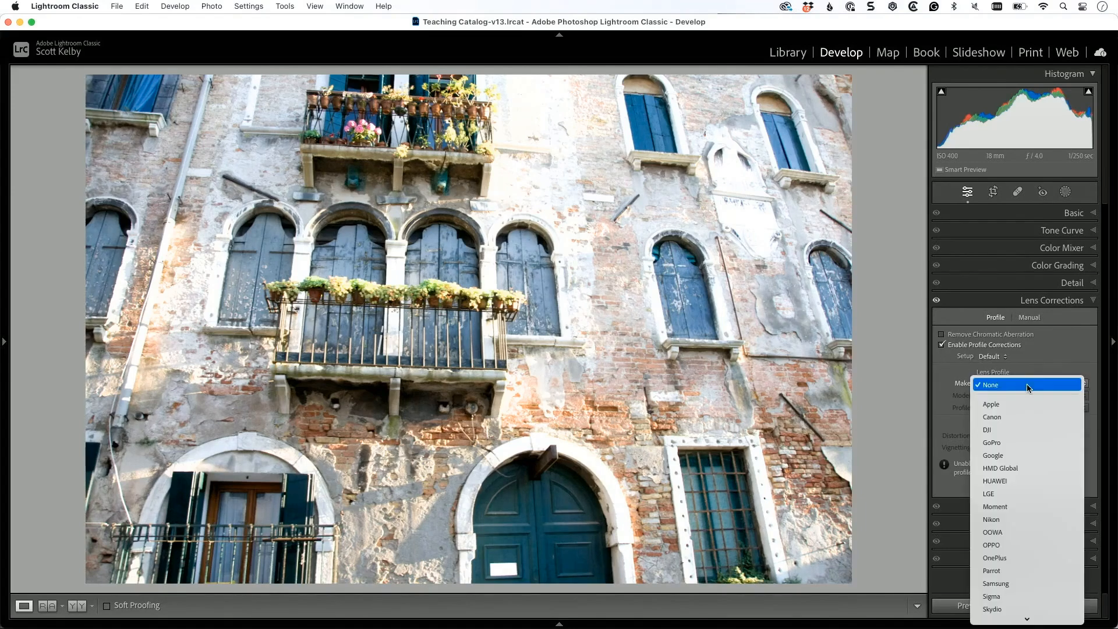
{"action": "left_click", "coordinate": [1060, 522]}
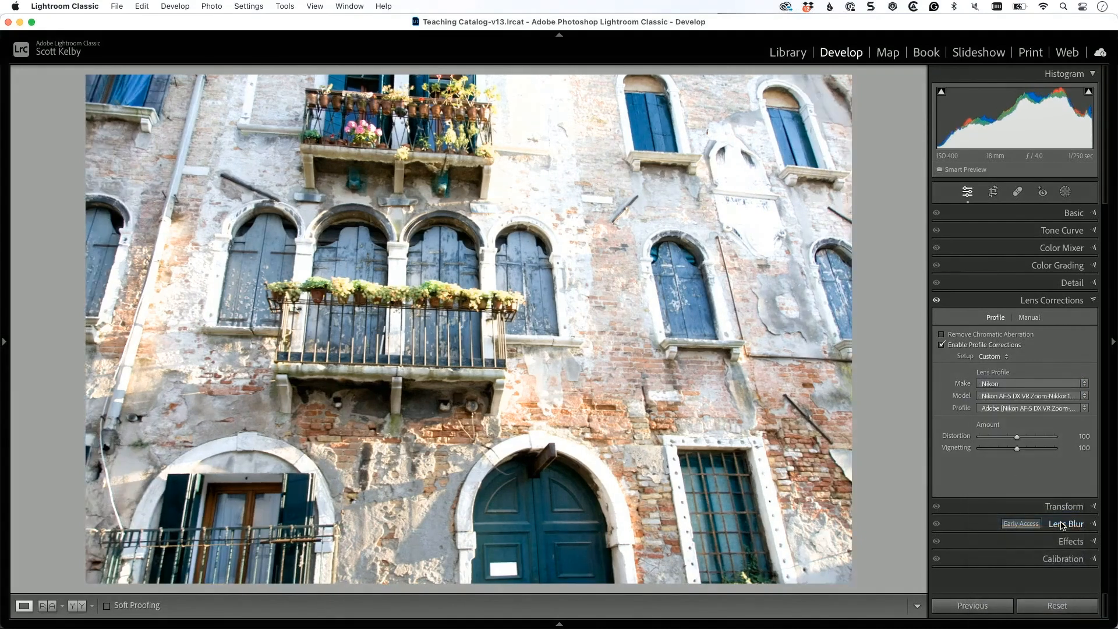
Step: Compare the photo with and without the lens profile corrections, leaving them enabled
{"action": "left_click", "coordinate": [942, 346]}
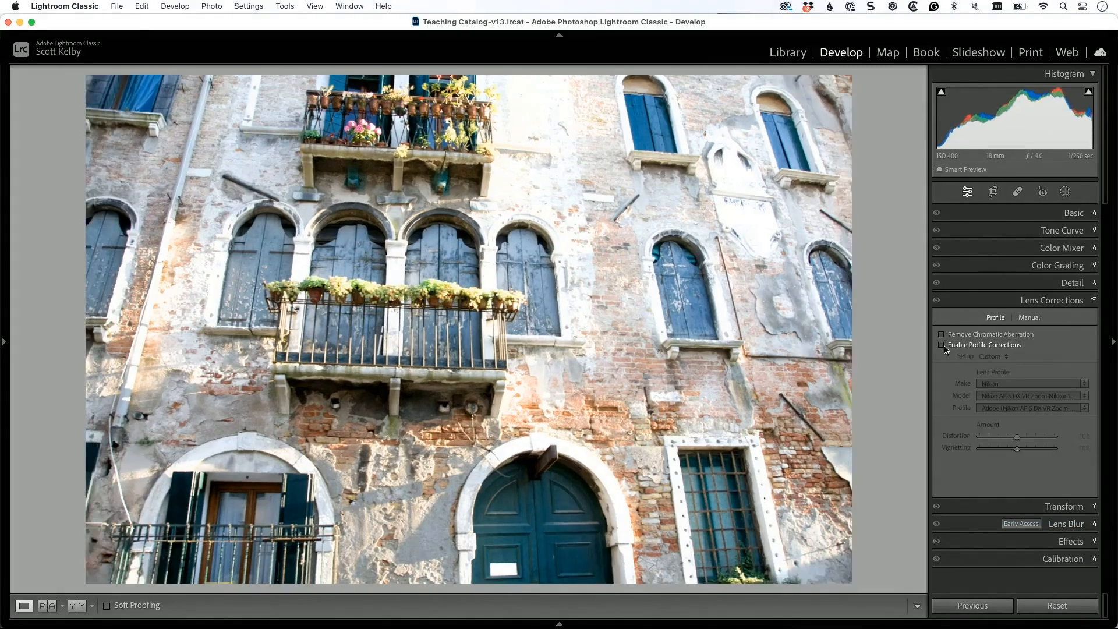
{"action": "left_click", "coordinate": [941, 345]}
{"action": "left_click", "coordinate": [942, 345]}
{"action": "left_click", "coordinate": [942, 345]}
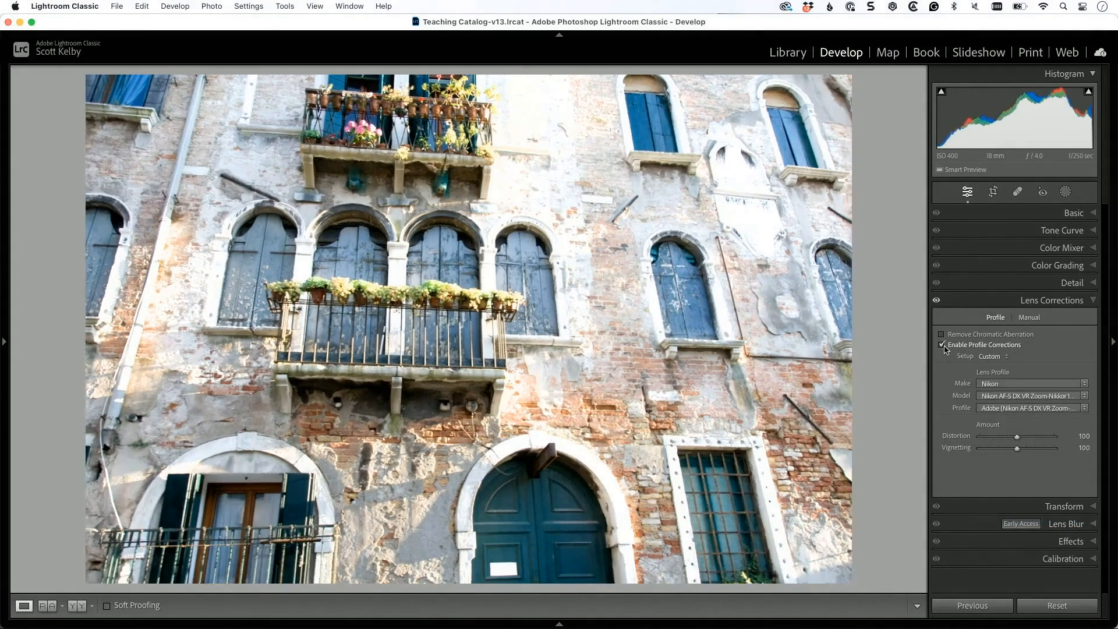
{"action": "left_click", "coordinate": [942, 345]}
{"action": "left_click", "coordinate": [942, 345]}
{"action": "left_click", "coordinate": [941, 345]}
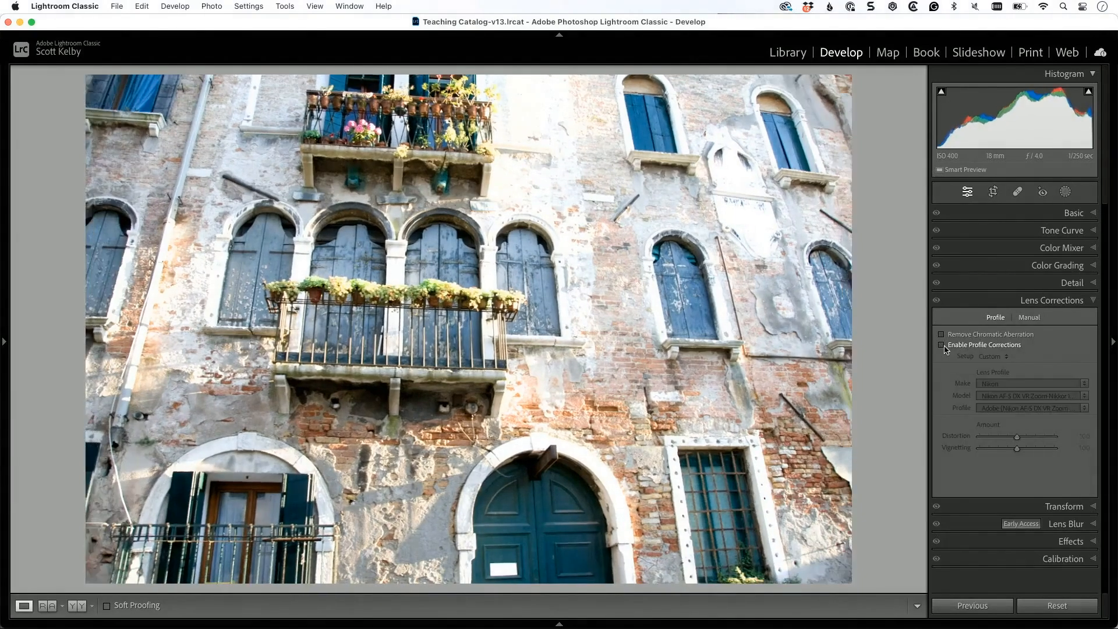
{"action": "left_click", "coordinate": [942, 345]}
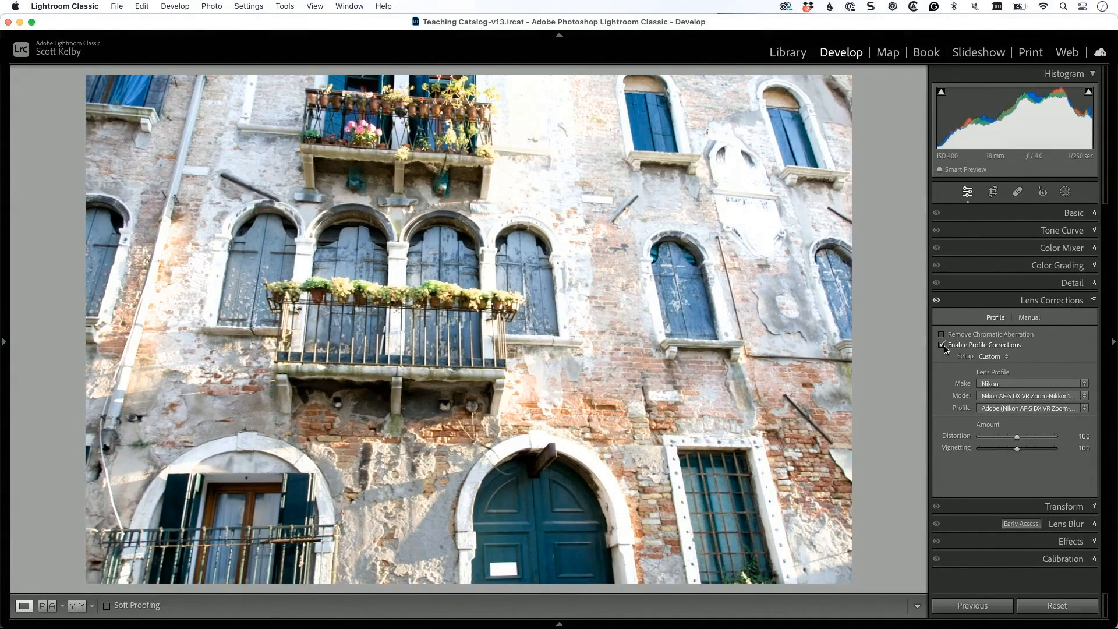
Step: Set the manual lens distortion correction amount to +20 and constrain the crop to remove the blank edges
{"action": "left_click", "coordinate": [1029, 318]}
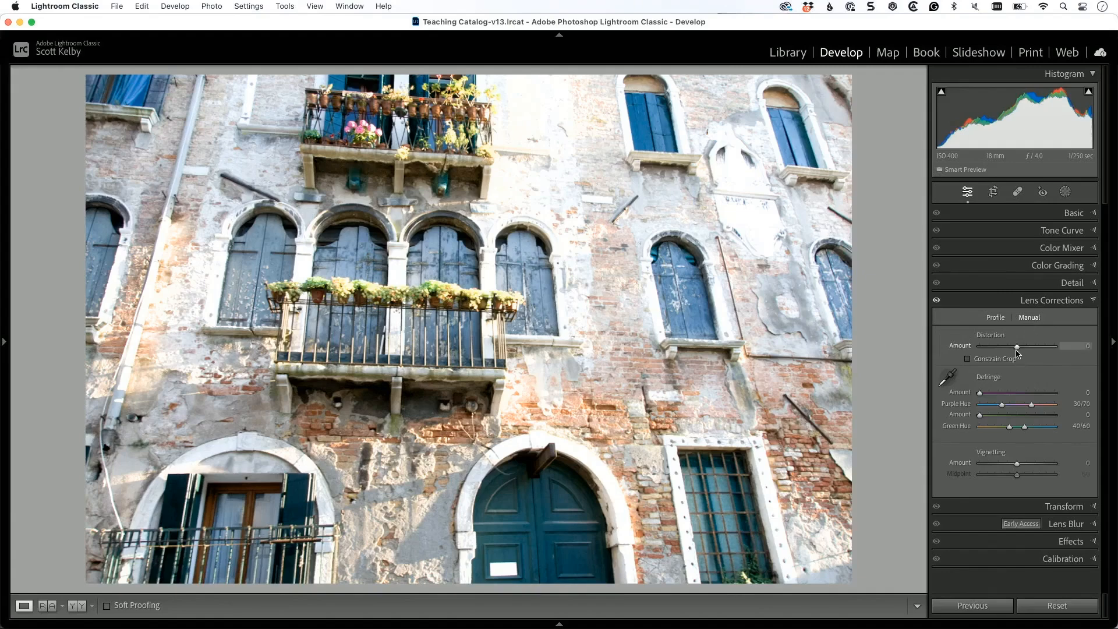
{"action": "left_click_drag", "start_coordinate": [1016, 348], "coordinate": [1025, 352]}
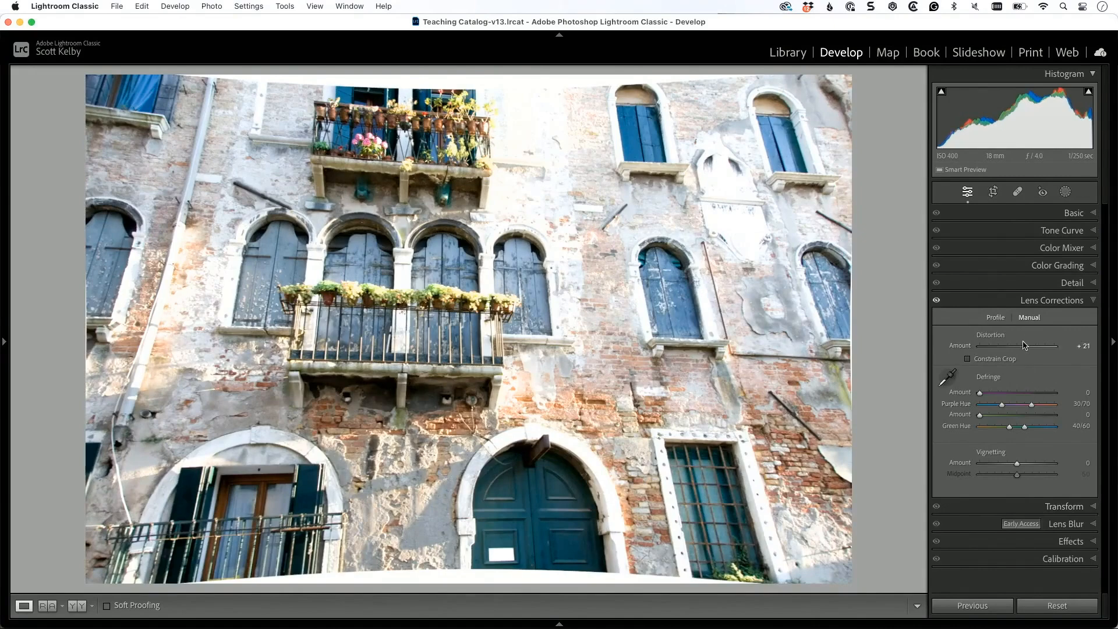
{"action": "left_click_drag", "start_coordinate": [1025, 348], "coordinate": [1024, 348]}
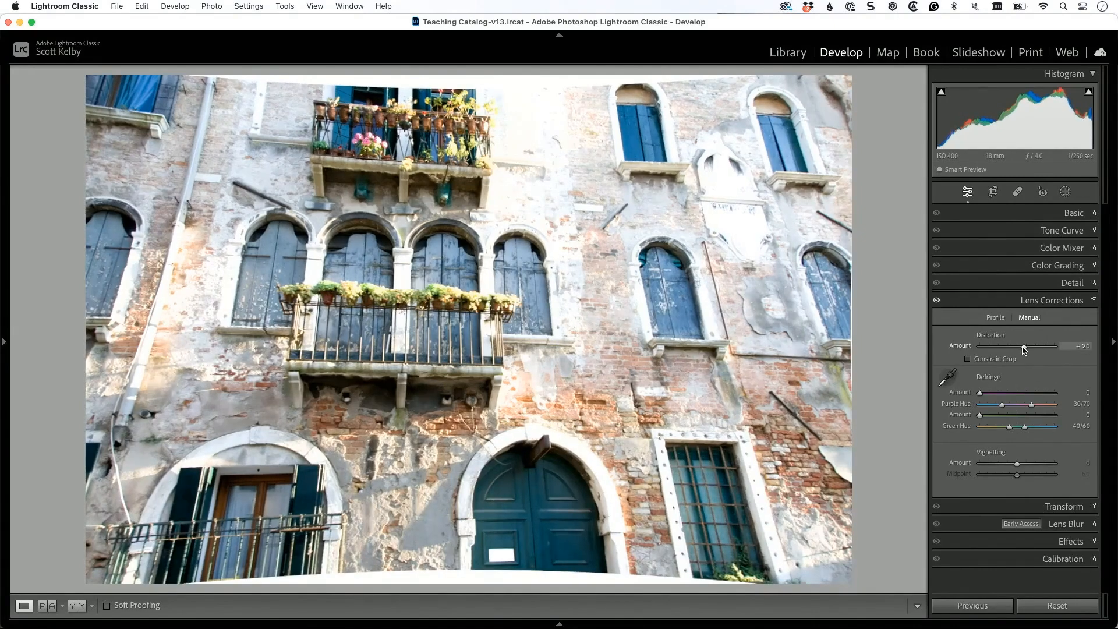
{"action": "left_click", "coordinate": [968, 359]}
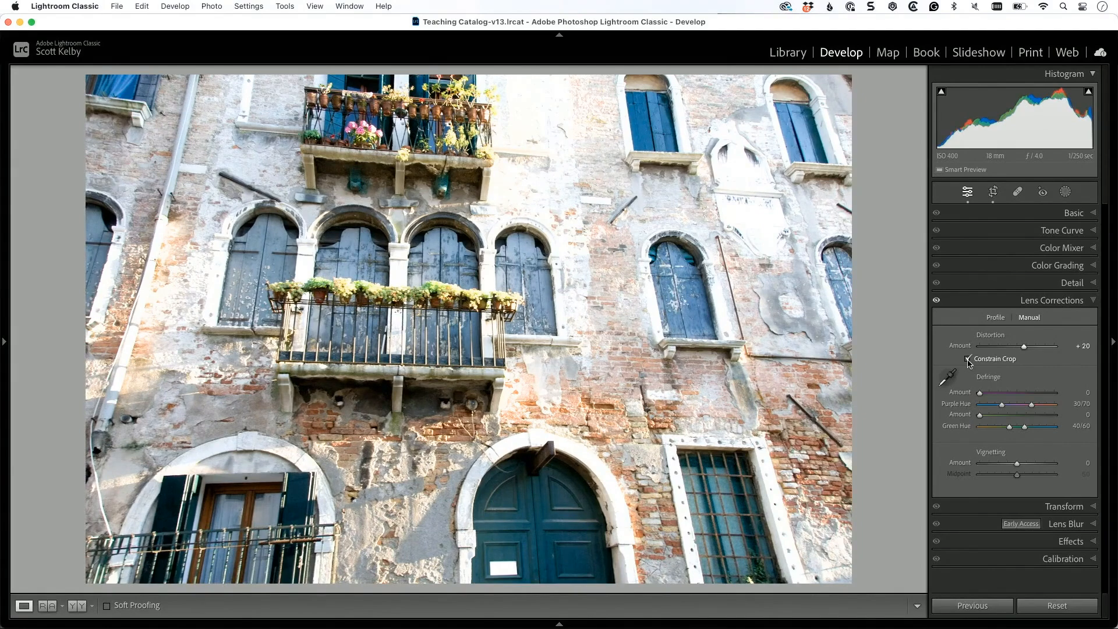
Step: Straighten the building with Guided Upright, drawing vertical guides along the thin wall pipe and drainpipe and horizontal guides along the lower window sills and upper ledges
{"action": "left_click", "coordinate": [1068, 506]}
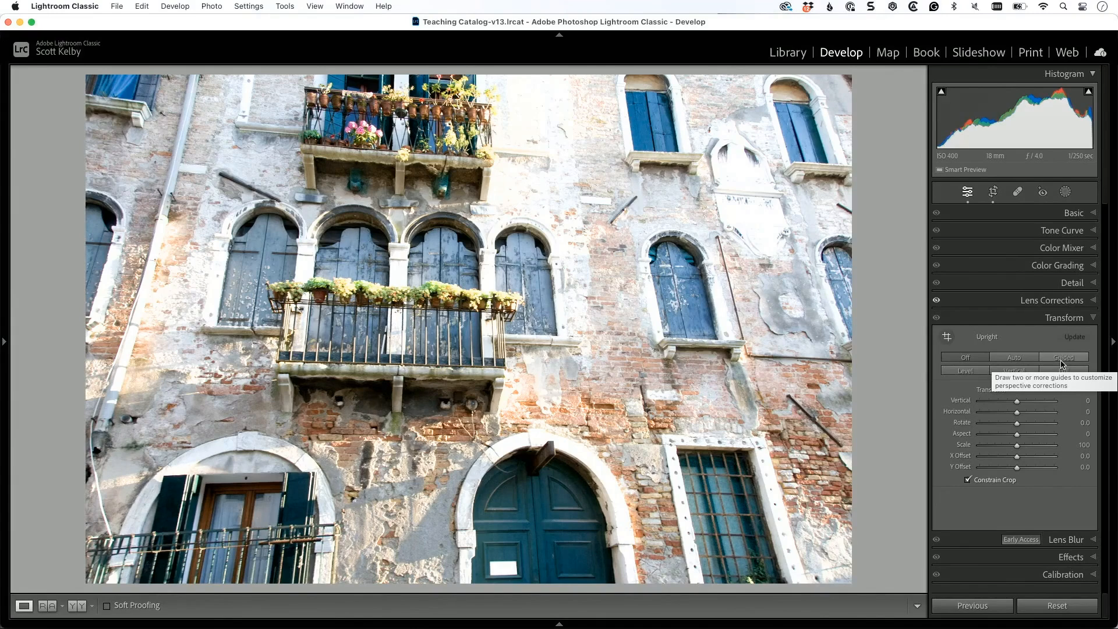
{"action": "left_click", "coordinate": [1061, 362]}
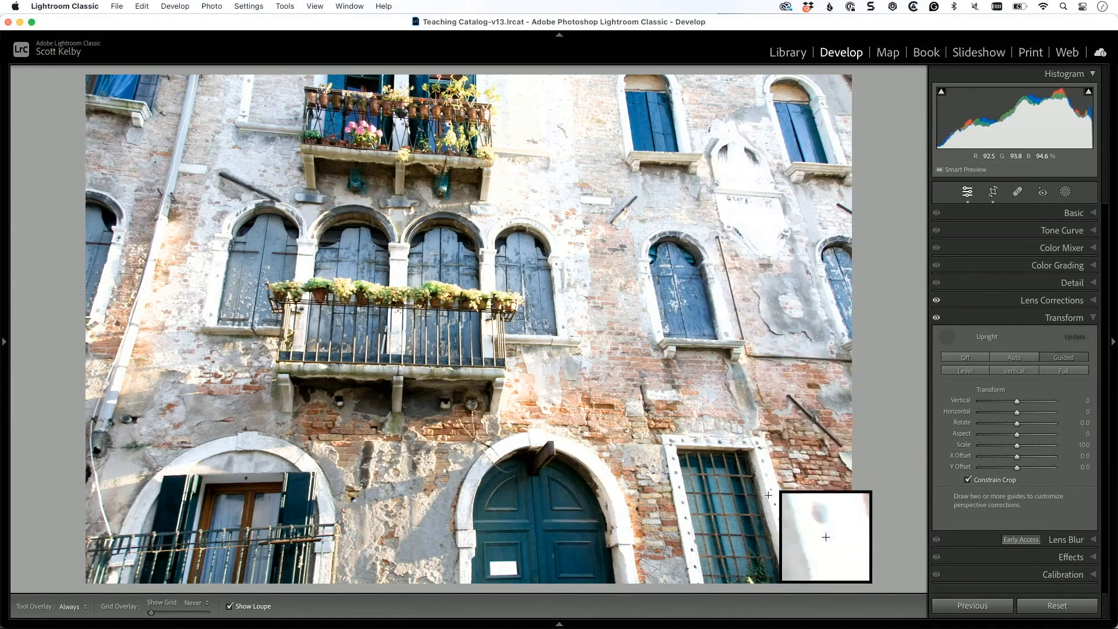
{"action": "left_click_drag", "start_coordinate": [786, 511], "coordinate": [698, 158]}
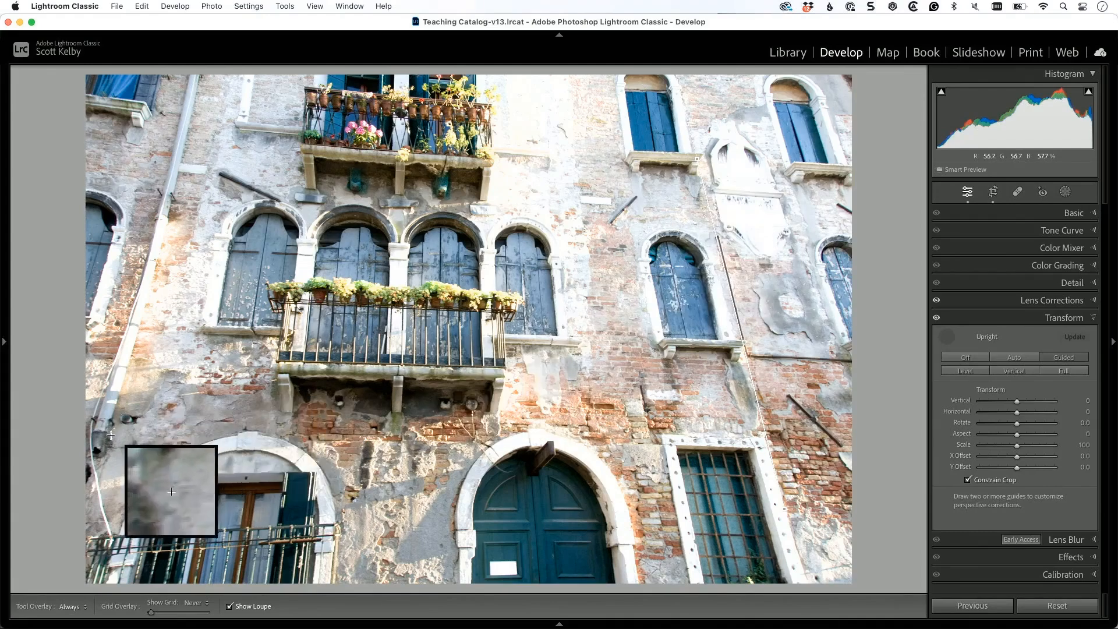
{"action": "left_click_drag", "start_coordinate": [107, 439], "coordinate": [163, 234]}
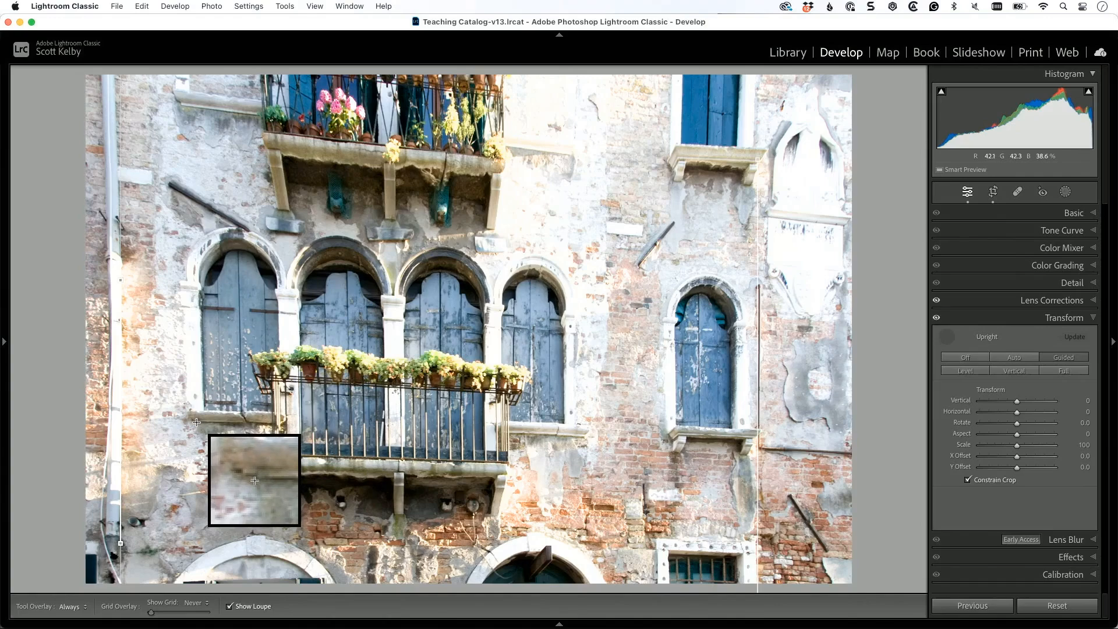
{"action": "left_click_drag", "start_coordinate": [197, 422], "coordinate": [798, 443]}
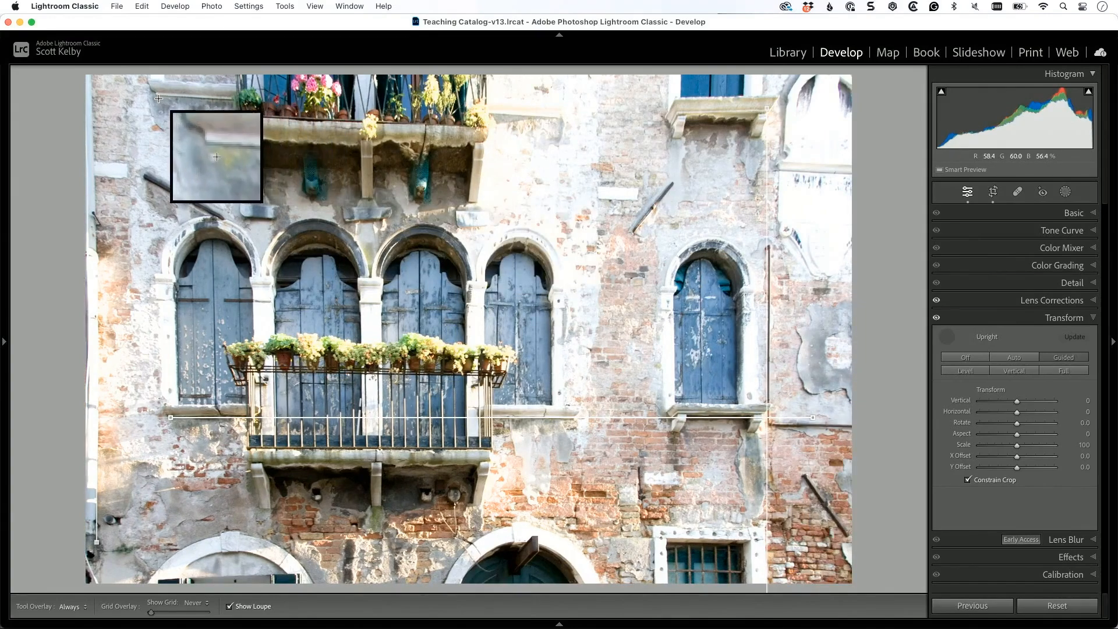
{"action": "left_click_drag", "start_coordinate": [158, 98], "coordinate": [806, 133]}
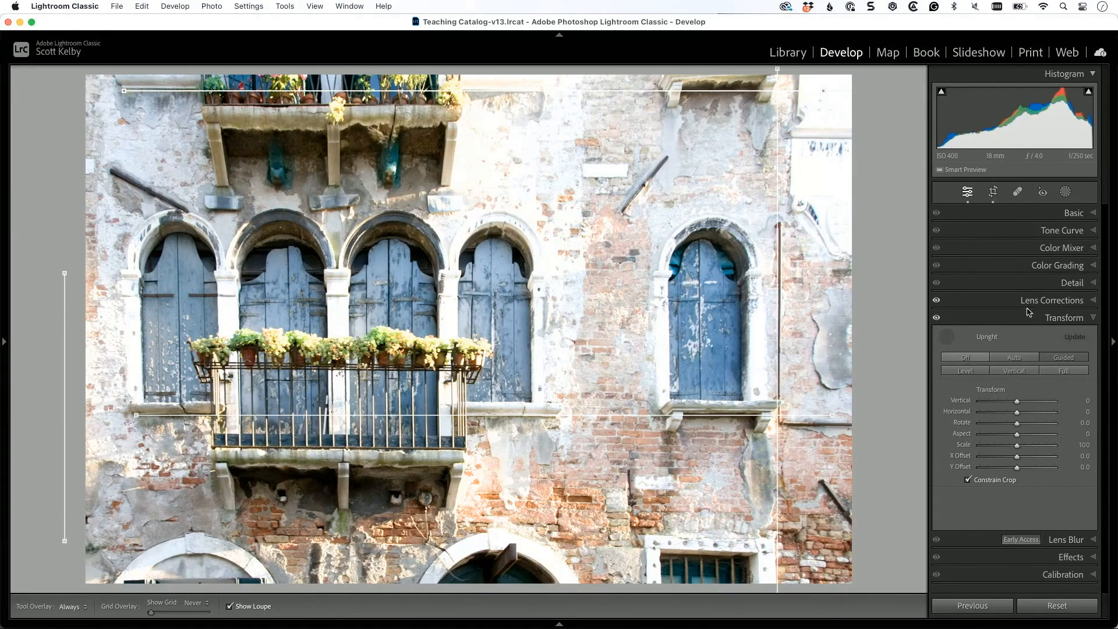
Step: Leave the guide editing and compare the perspective-corrected photo with its before version
{"action": "left_click", "coordinate": [1071, 213]}
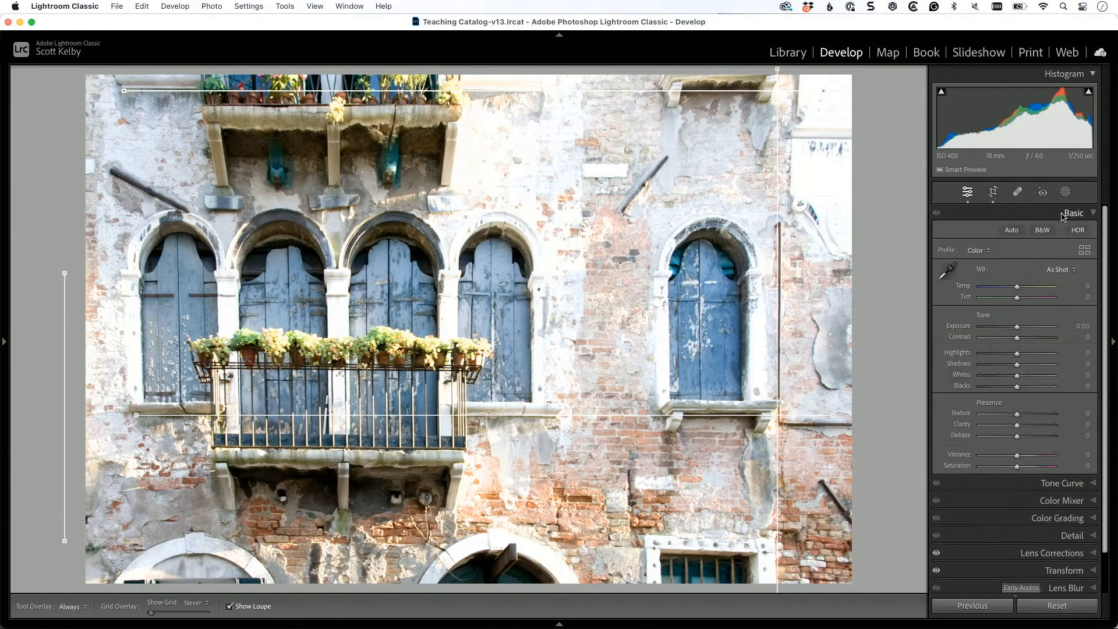
{"action": "key", "text": "backslash"}
{"action": "key", "text": "backslash"}
{"action": "key", "text": "backslash"}
{"action": "key", "text": "backslash"}
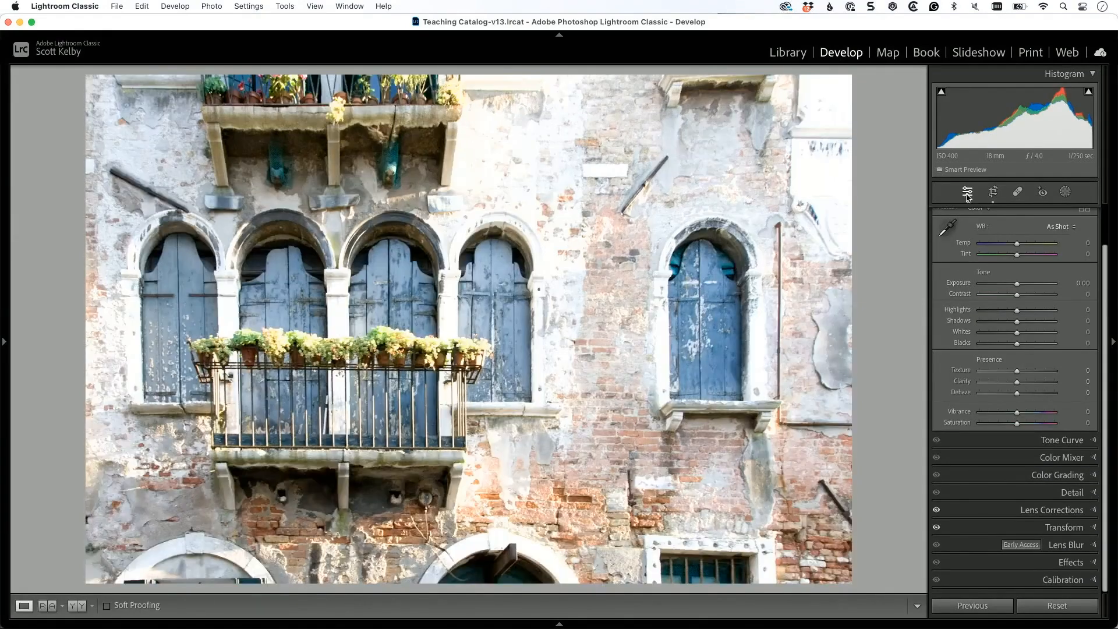
{"action": "key", "text": "backslash"}
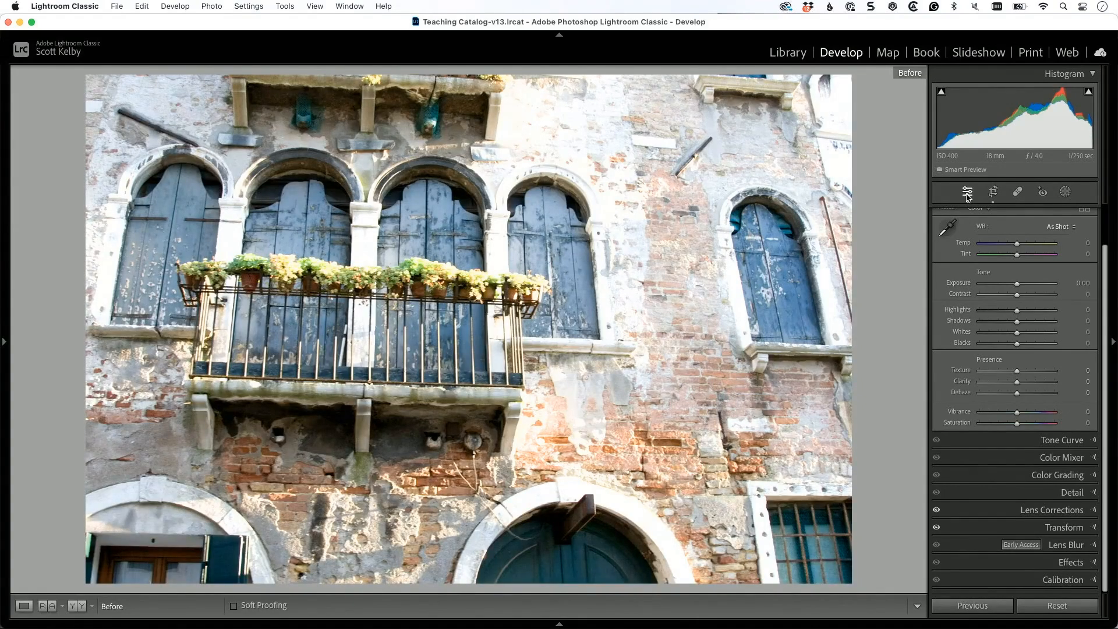
{"action": "key", "text": "backslash"}
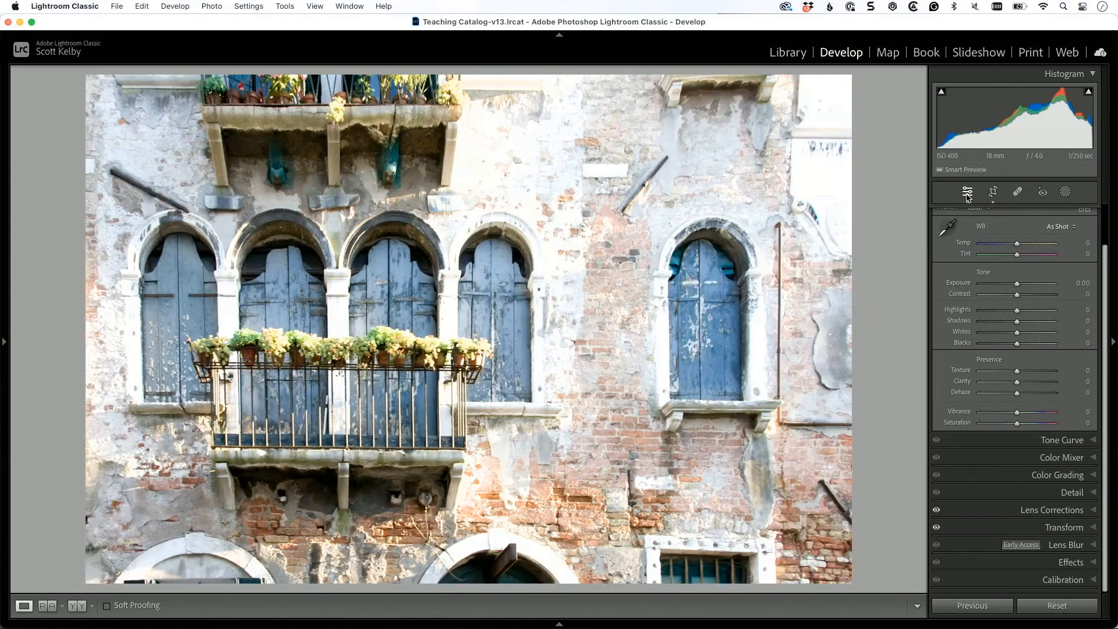
{"action": "key", "text": "backslash"}
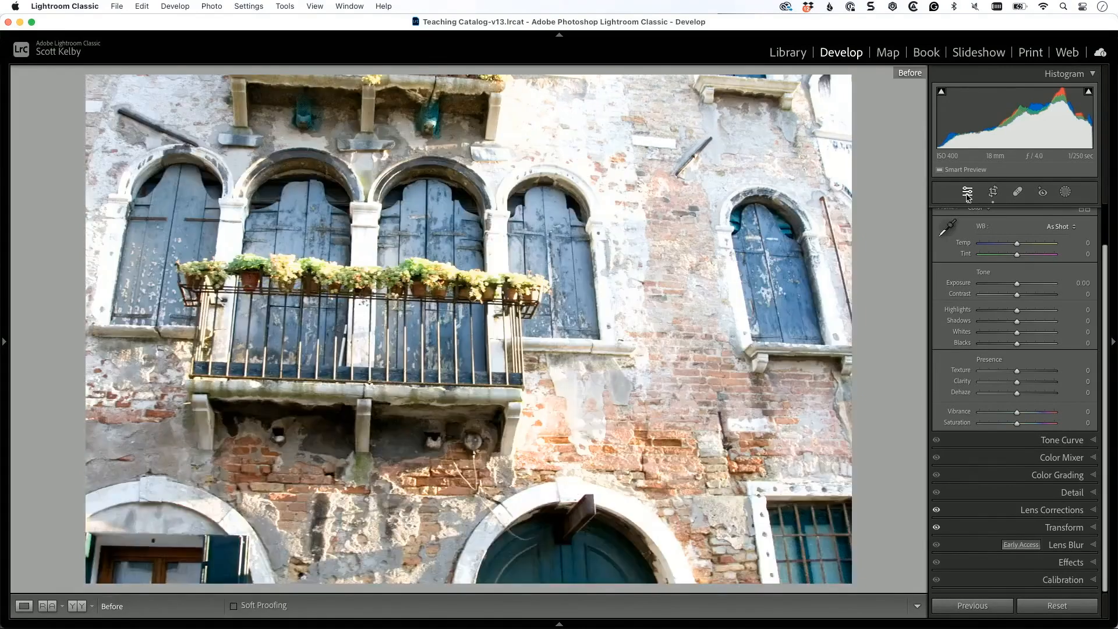
{"action": "key", "text": "backslash"}
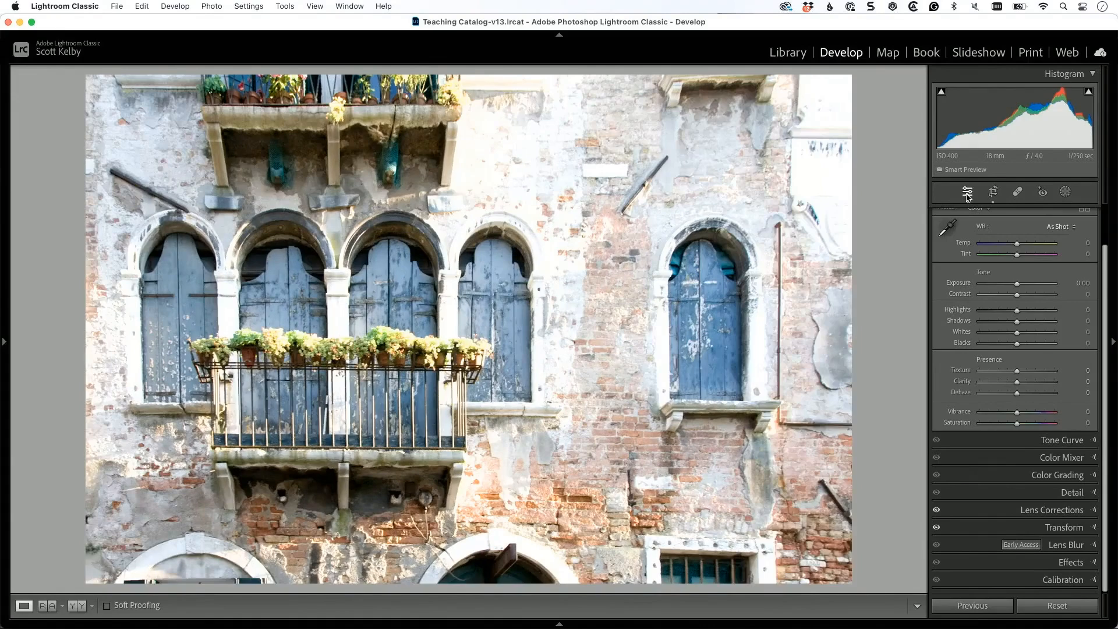
Step: Set the Transform aspect to -23 to widen the stretched building
{"action": "left_click", "coordinate": [1067, 527]}
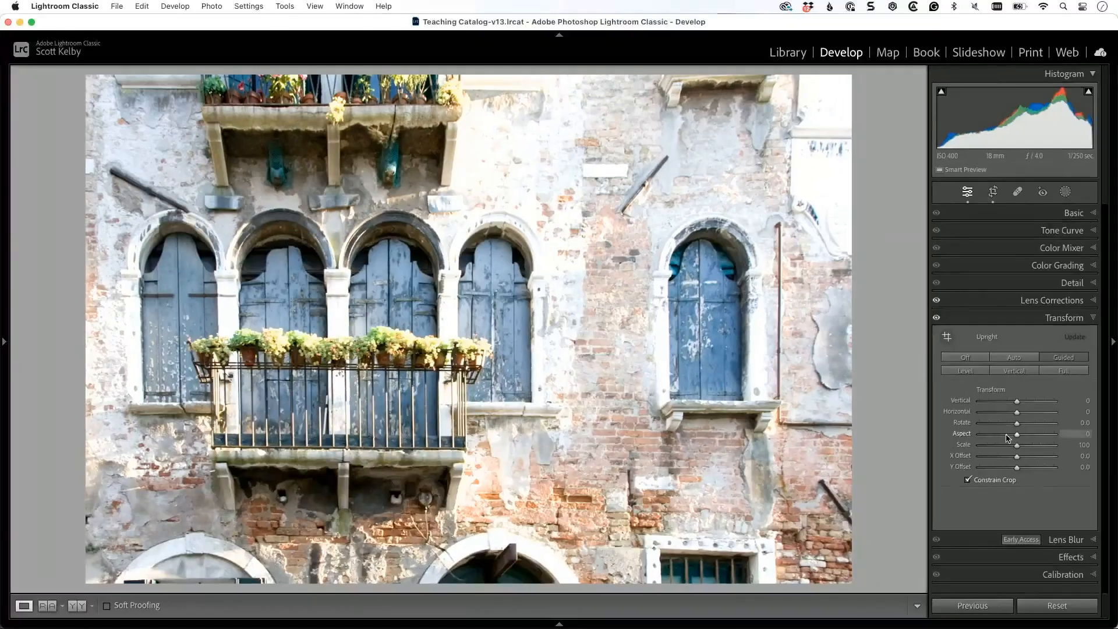
{"action": "left_click_drag", "start_coordinate": [1017, 436], "coordinate": [1014, 440]}
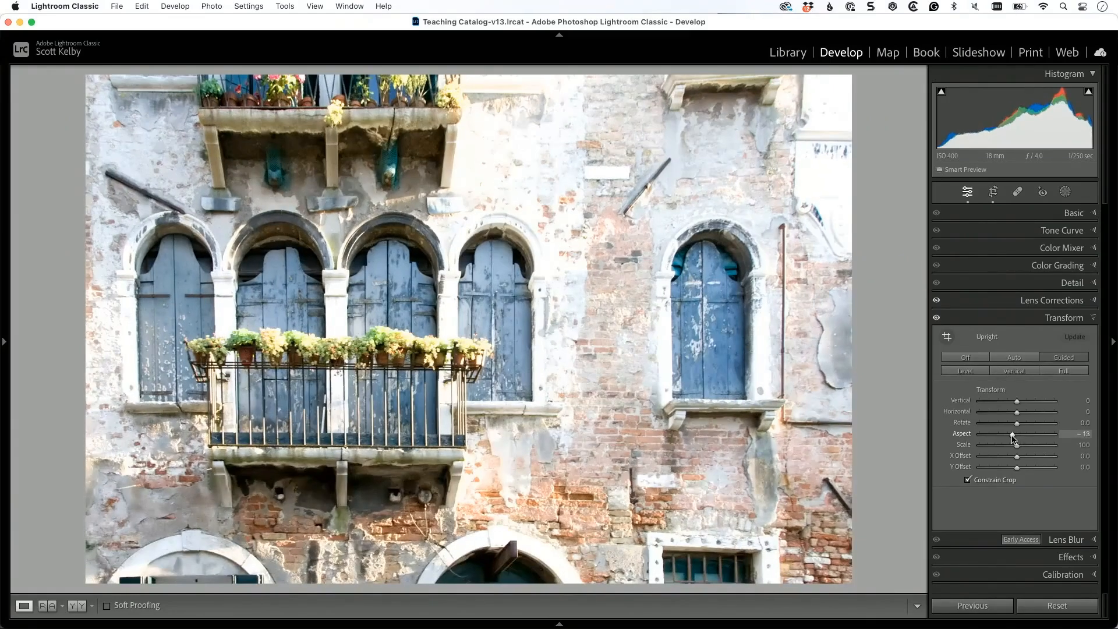
{"action": "left_click_drag", "start_coordinate": [1015, 440], "coordinate": [1008, 440]}
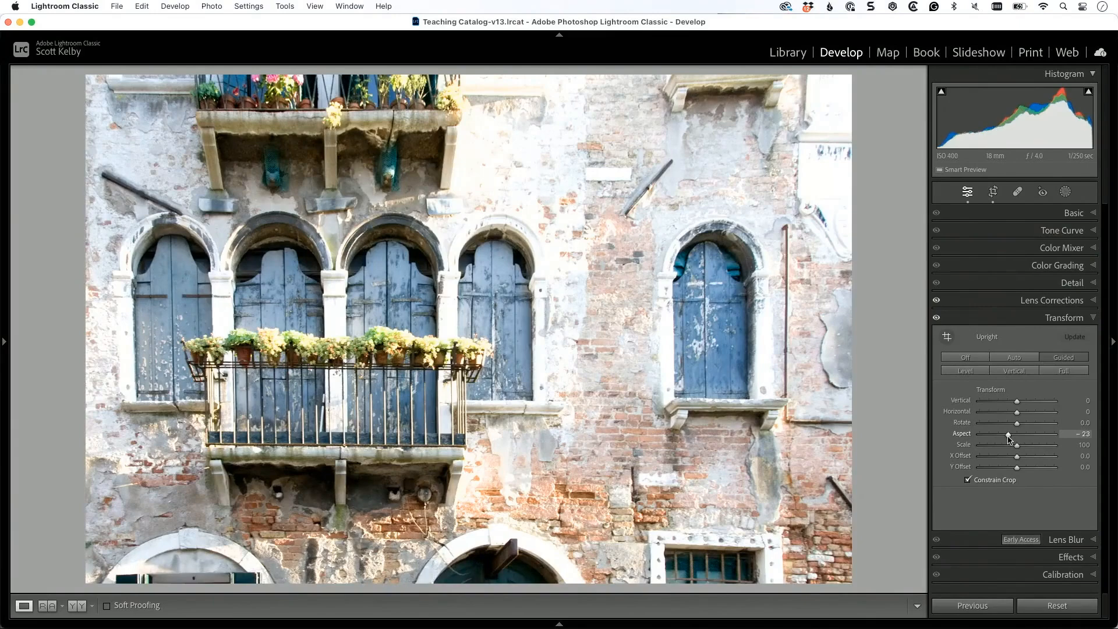